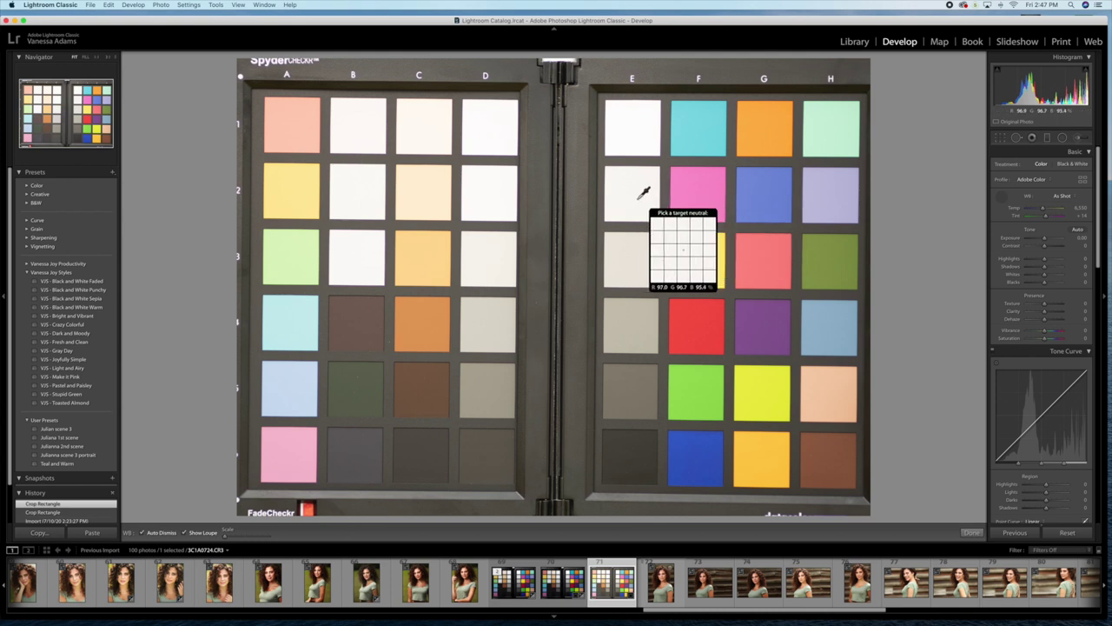
Set the chart photo's white balance from the light patch E2 and lower the exposure to −1.00.
click(633, 197)
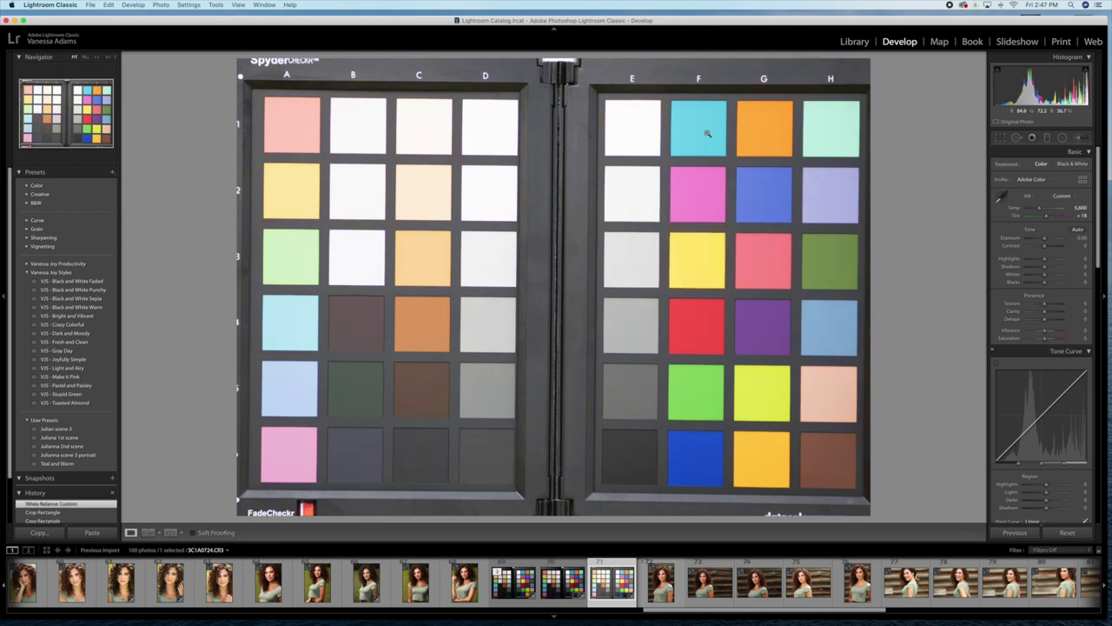
drag(1046, 239, 1043, 240)
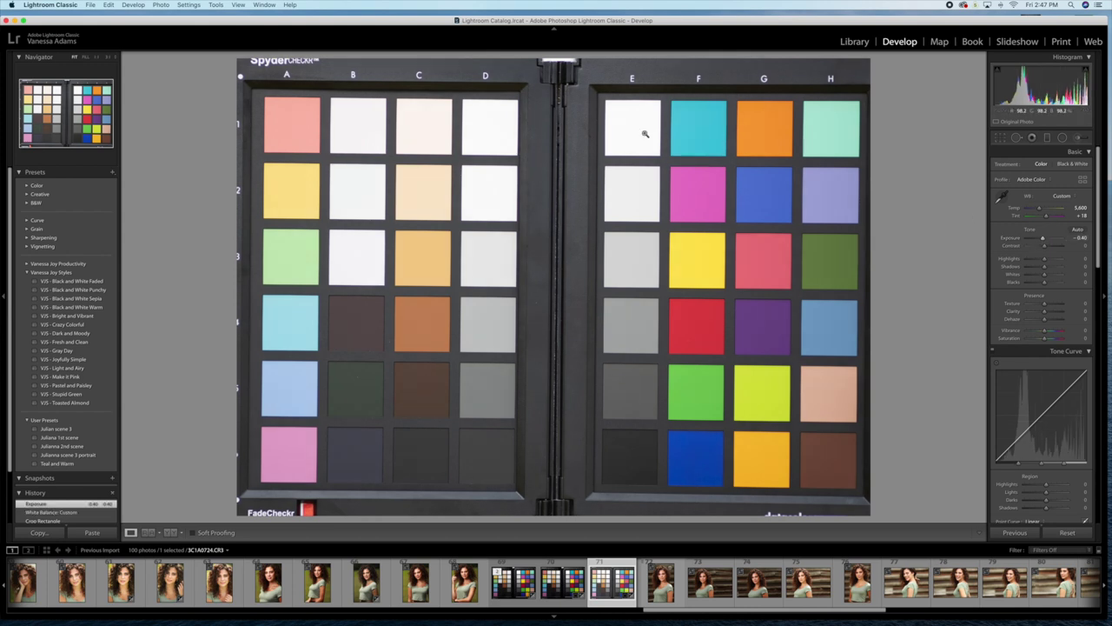
drag(1044, 239, 1042, 240)
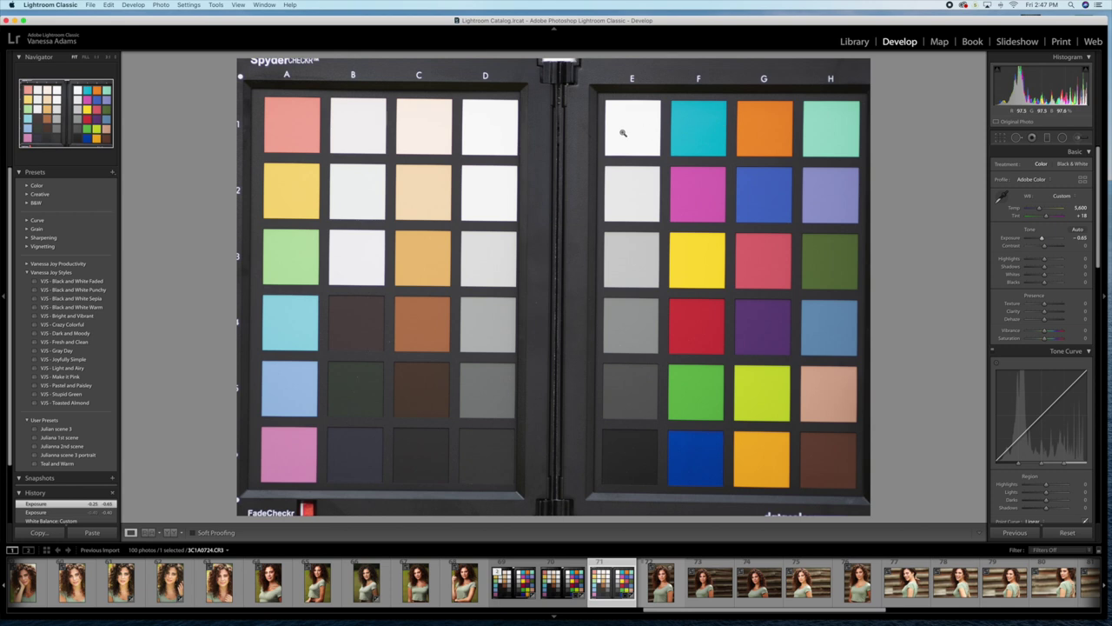
drag(1043, 240, 1041, 240)
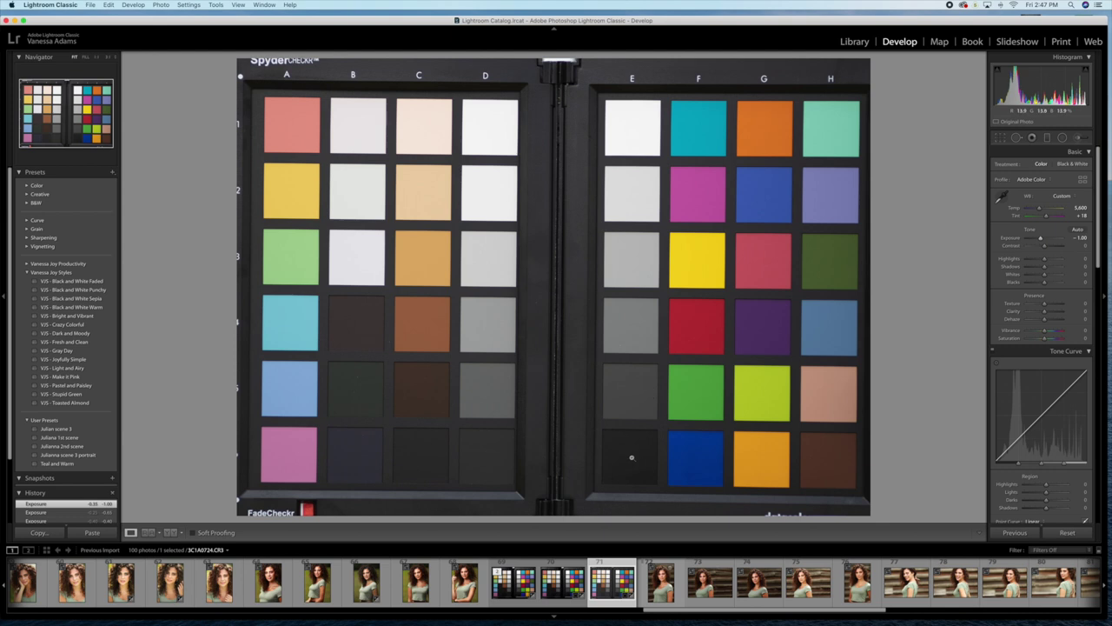
Lower the chart photo's Blacks to −58, judging by the black patch E6.
drag(1043, 282, 1033, 281)
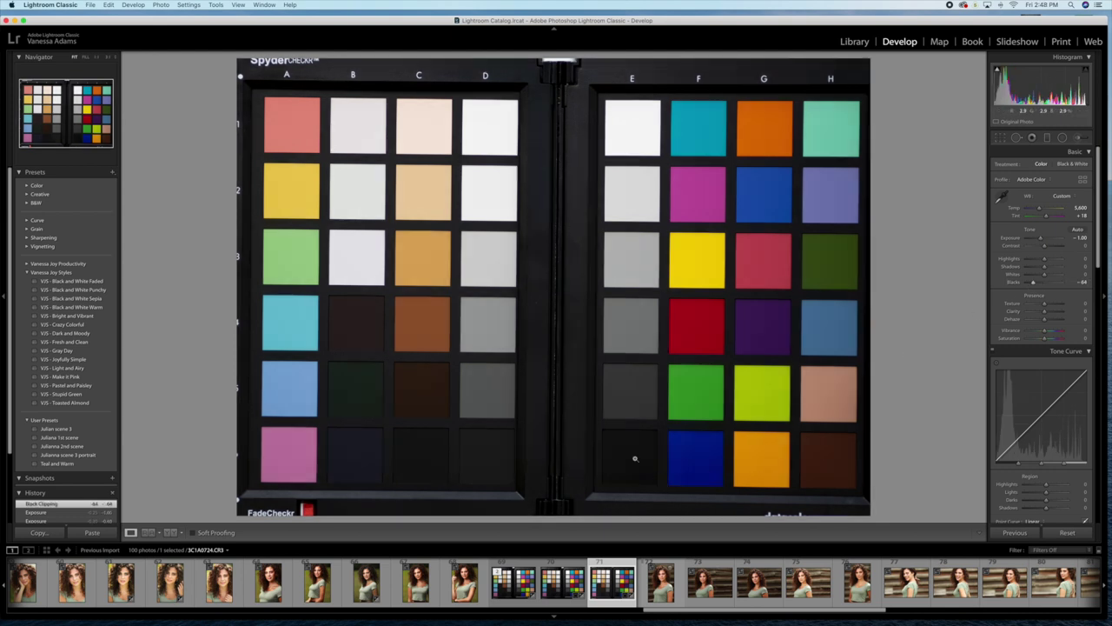
drag(1032, 283, 1035, 283)
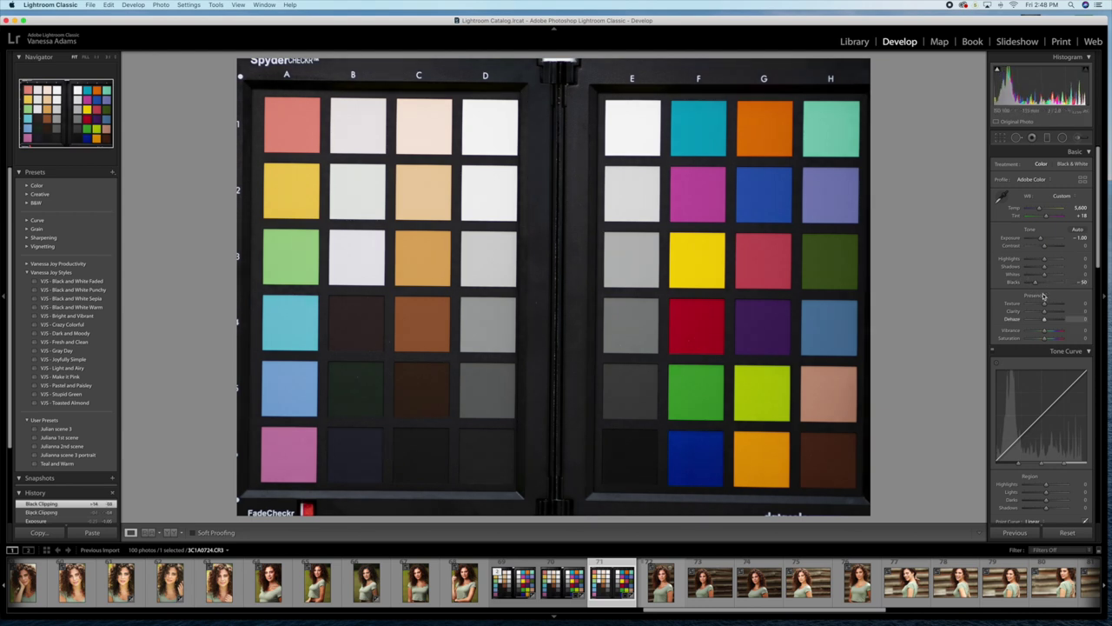
drag(1035, 282, 1034, 282)
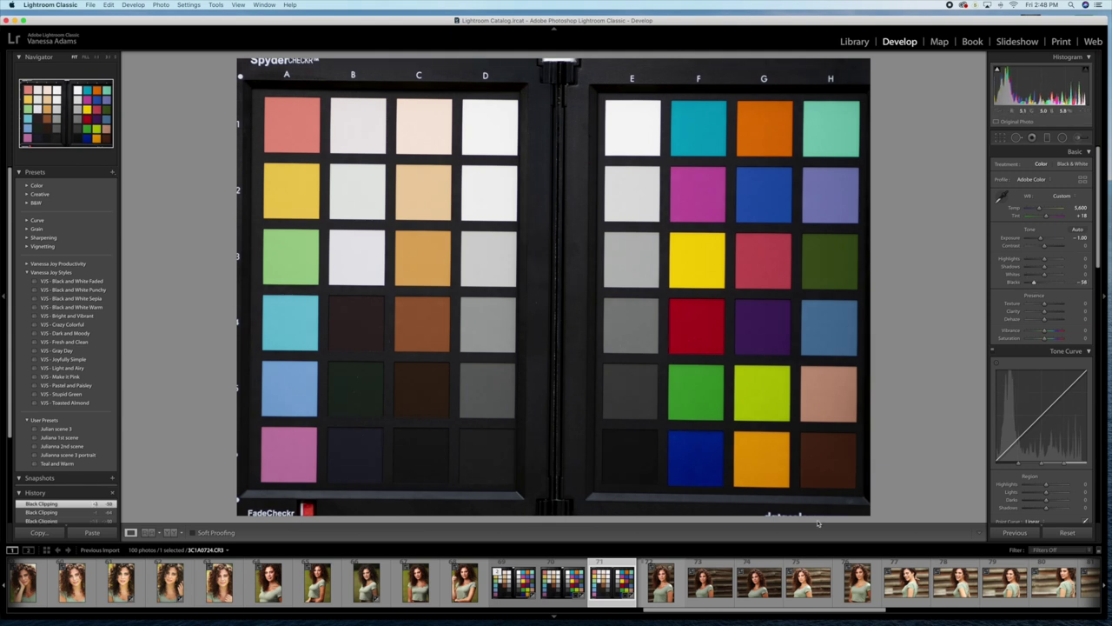
Send a copy of the chart photo with Lightroom adjustments to SpyderCheckr for editing.
click(161, 5)
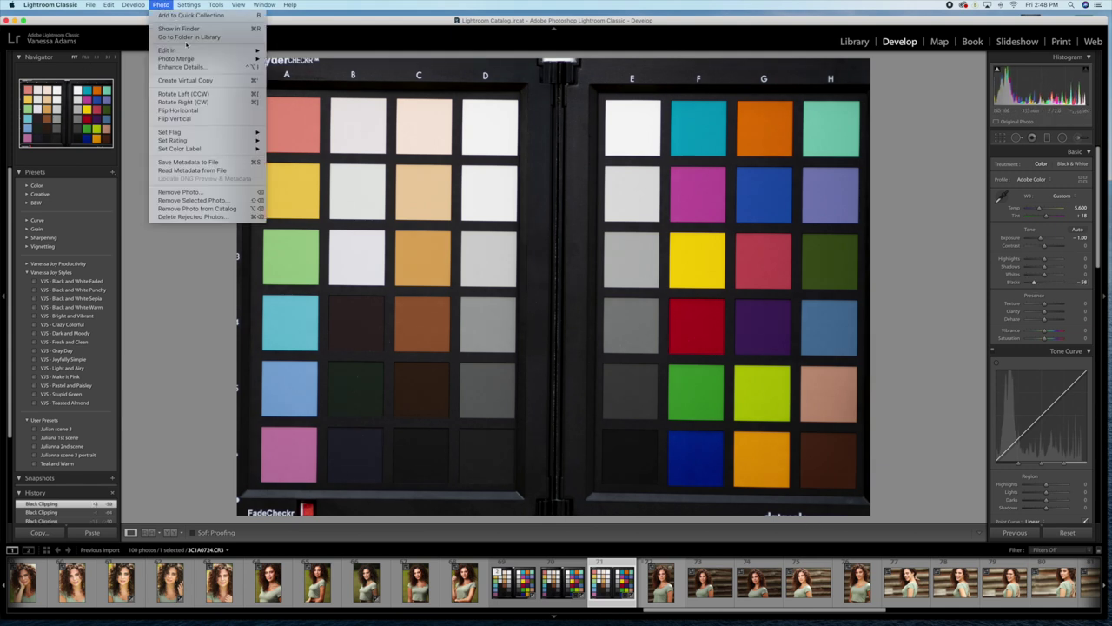
mouse_move(174, 51)
click(323, 72)
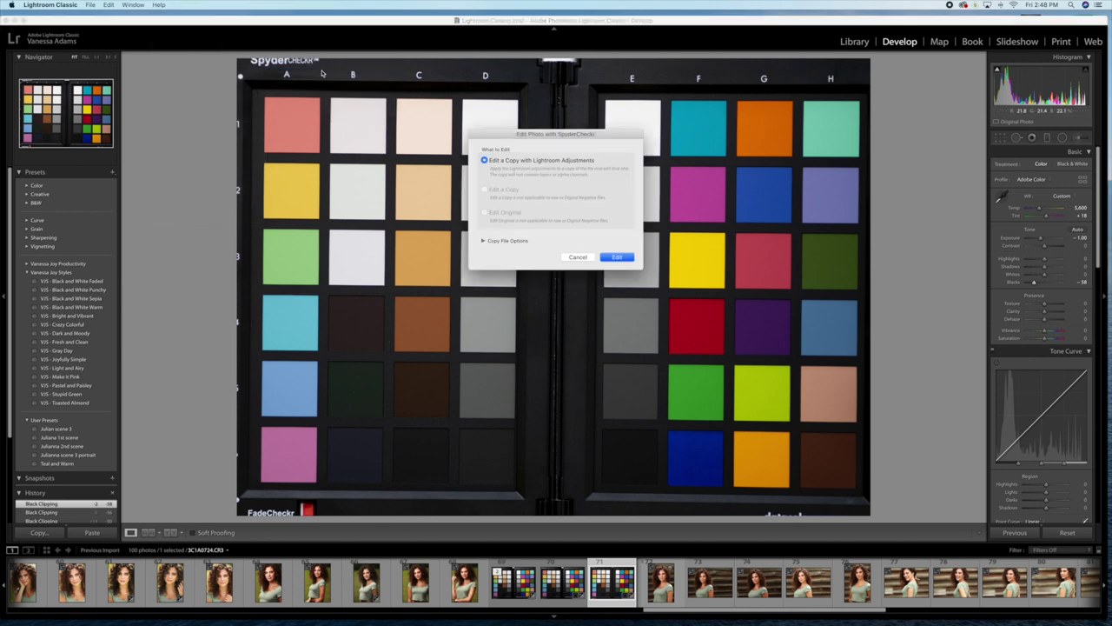
click(615, 257)
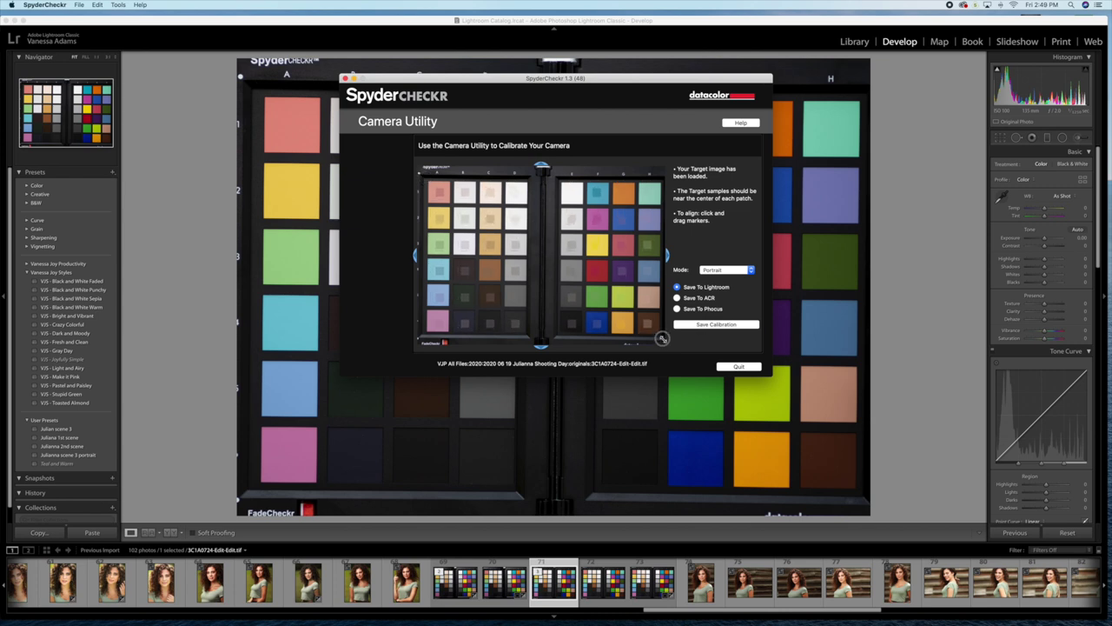
Save the Portrait-mode calibration as a Lightroom preset named with the model's first name followed by "wood background".
click(714, 324)
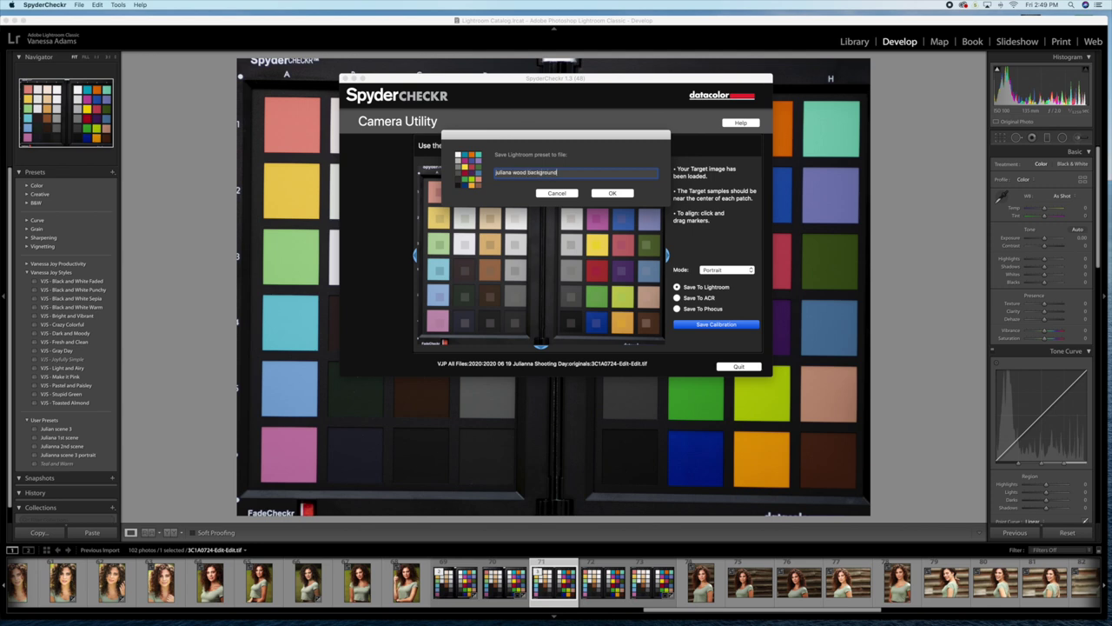
click(613, 193)
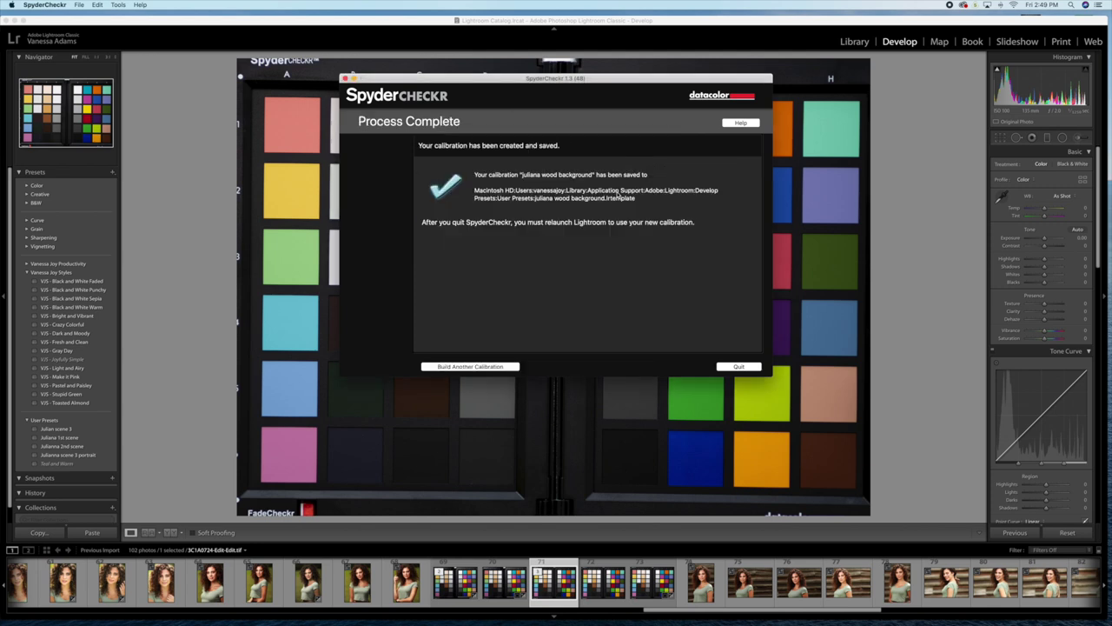
Build another calibration in Saturation mode and save it under the same wood background name with a "2" added.
click(519, 366)
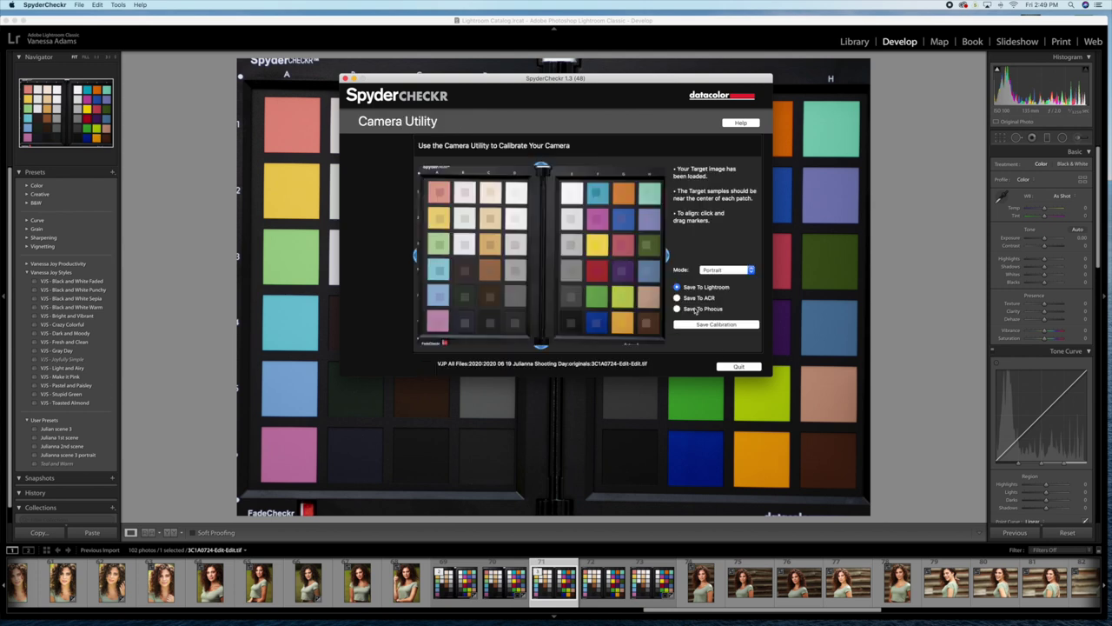
click(726, 268)
click(723, 257)
click(730, 323)
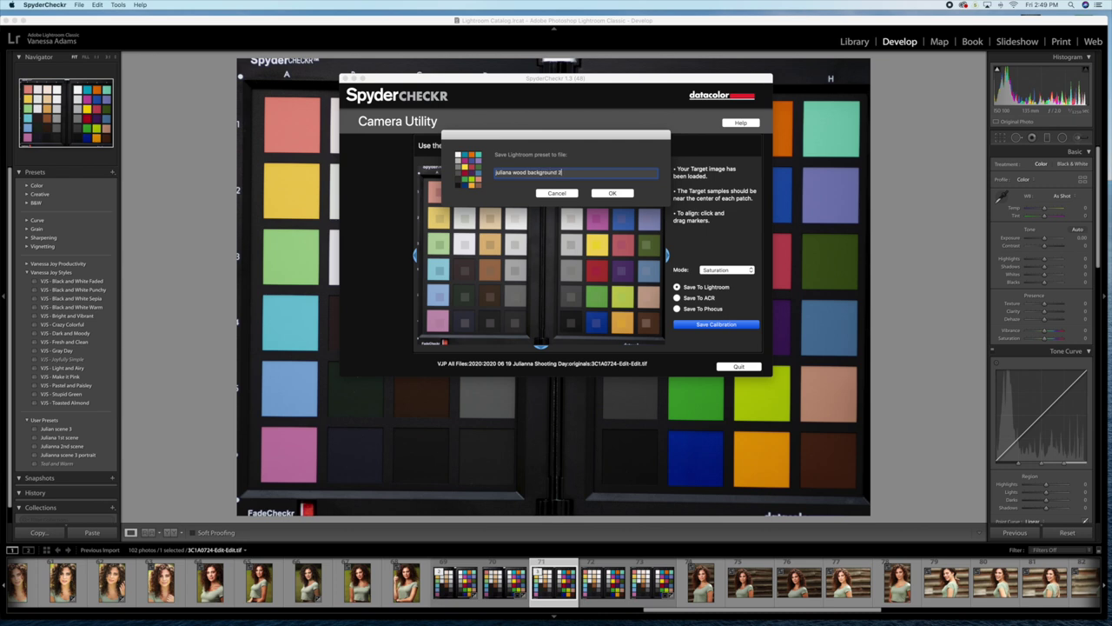
click(613, 193)
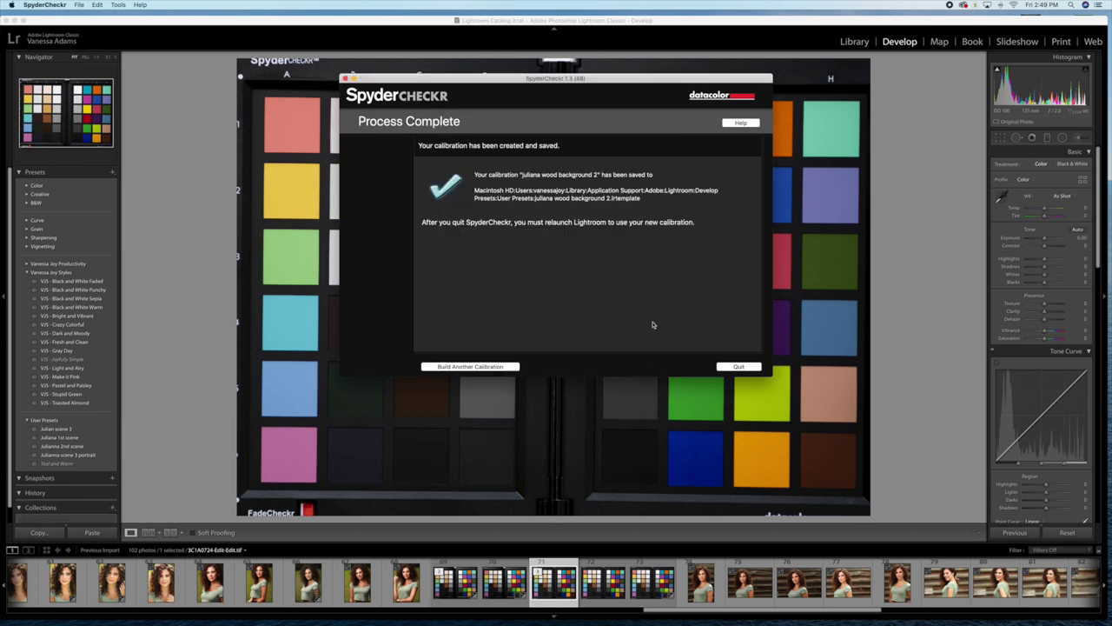
Quit SpyderCheckr, then quit and relaunch Lightroom Classic to load the new calibration presets.
click(723, 369)
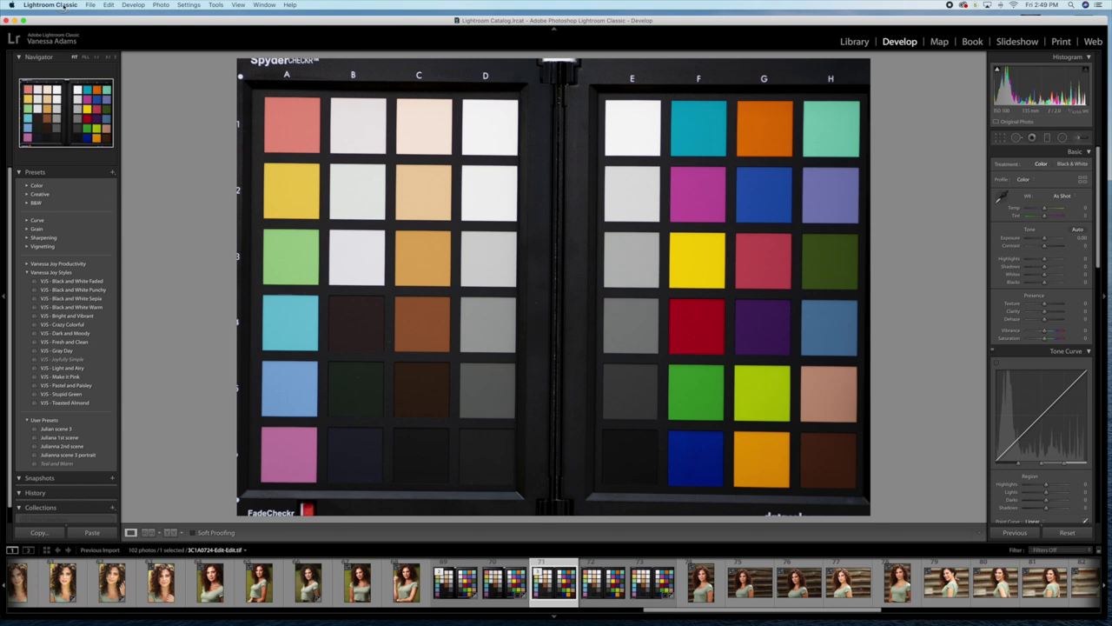
click(62, 7)
click(77, 111)
click(643, 199)
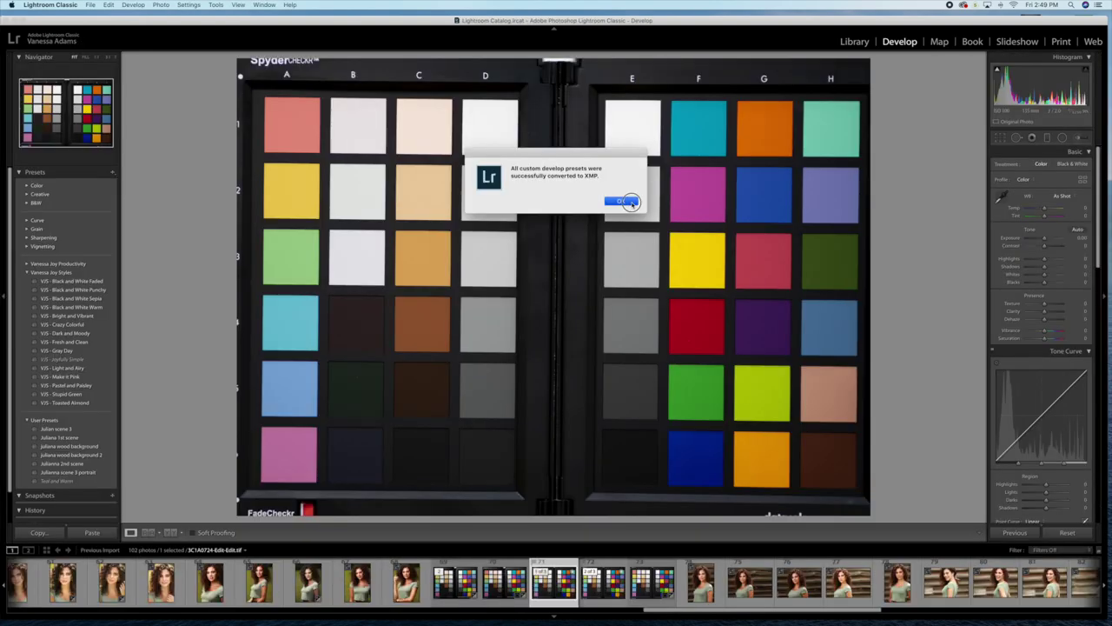
click(624, 187)
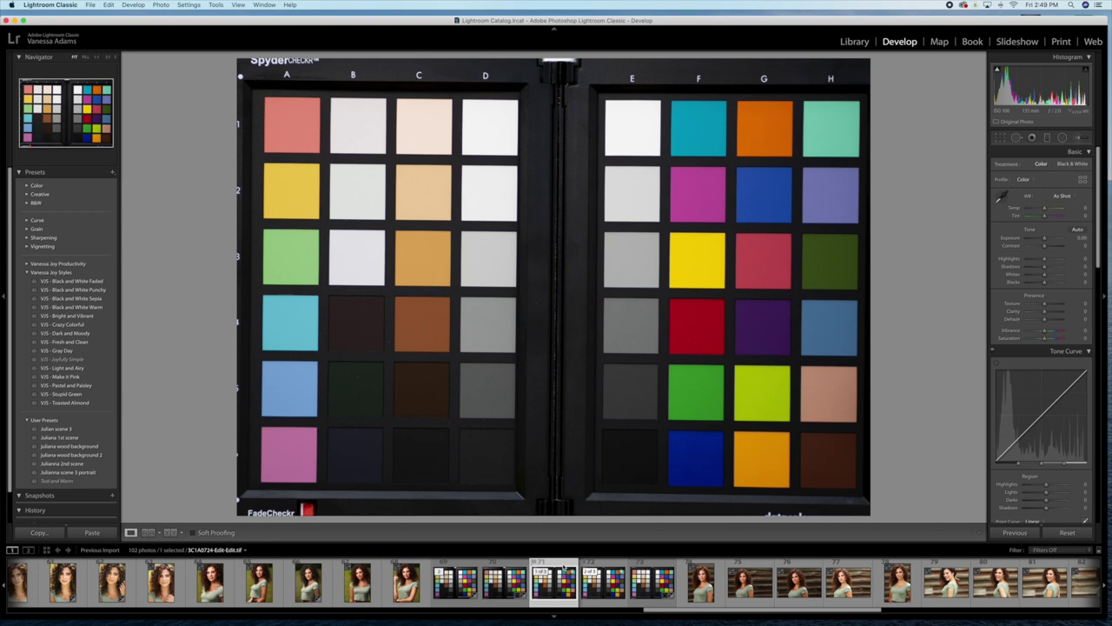
Go from the color chart shots to the portraits by the wood wall and select 3C1A0728.
click(603, 569)
click(642, 569)
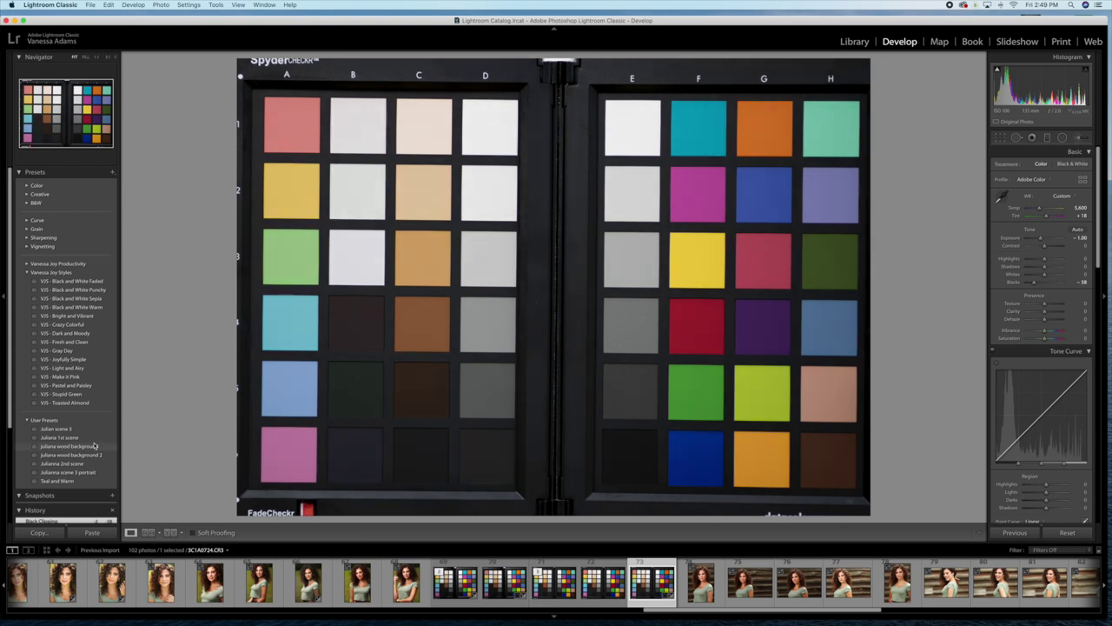
key(Right)
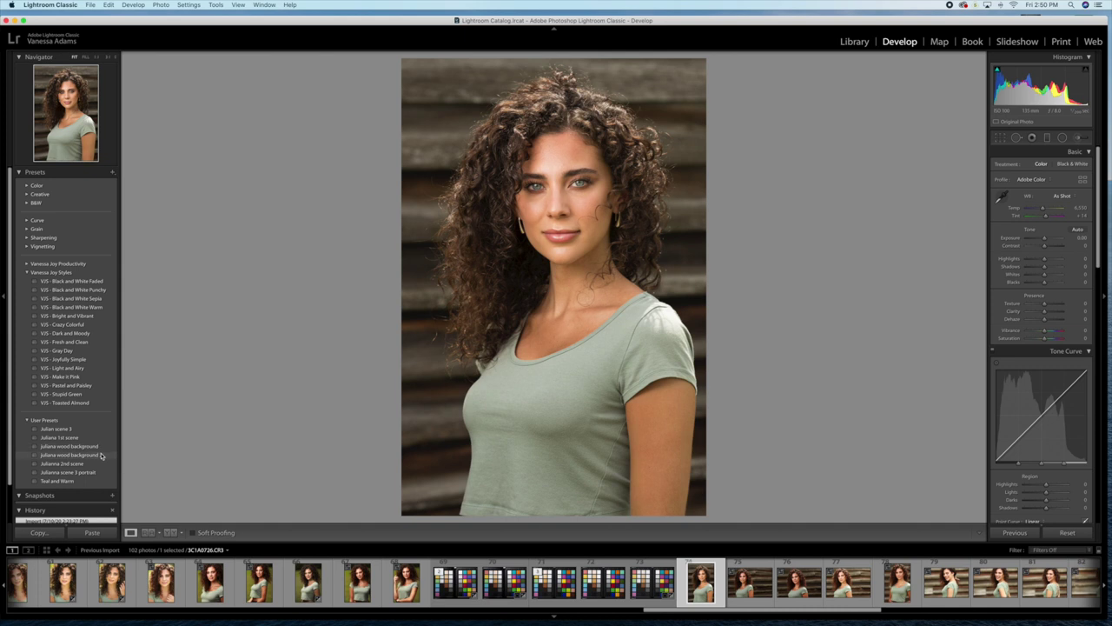
click(742, 599)
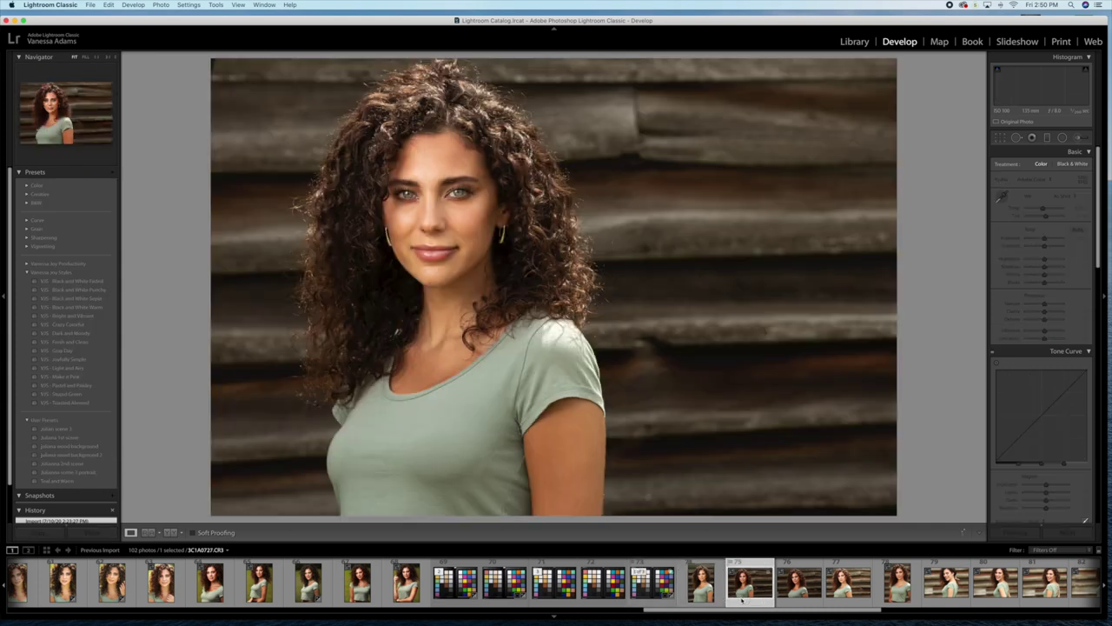
click(797, 598)
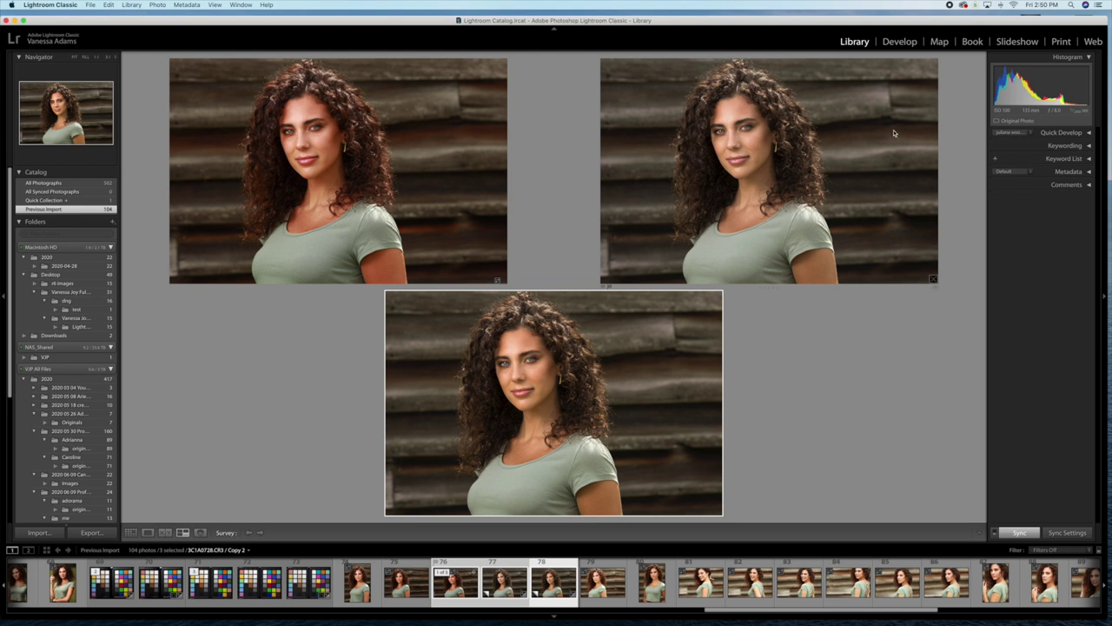
Return to the Develop module and apply the first wood background preset to portraits 3C1A0729 and 3C1A0730.
click(898, 41)
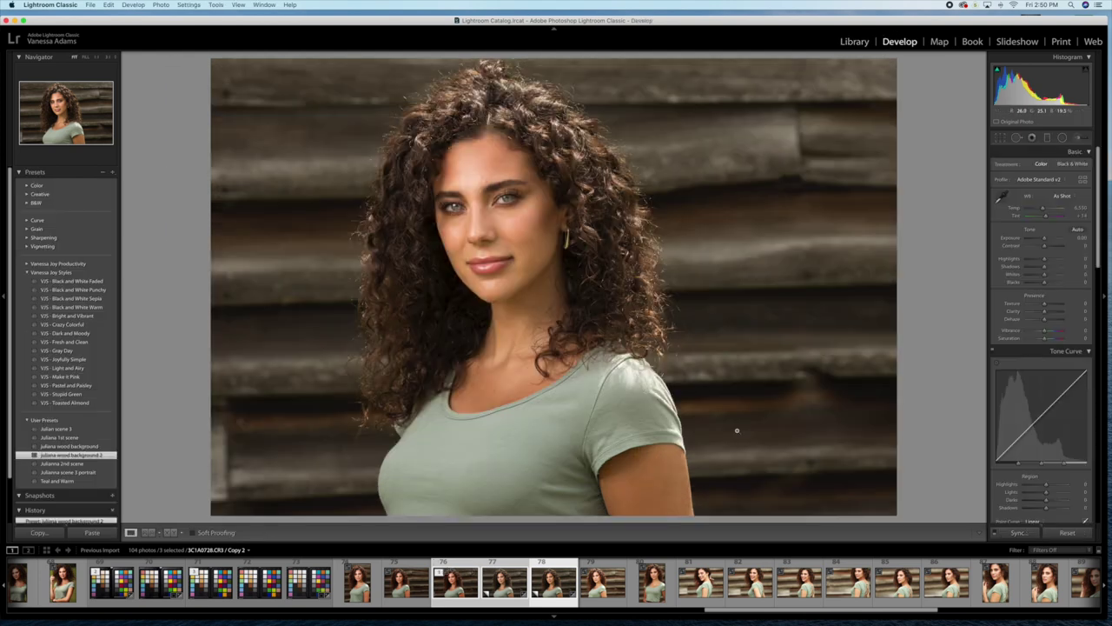
click(519, 570)
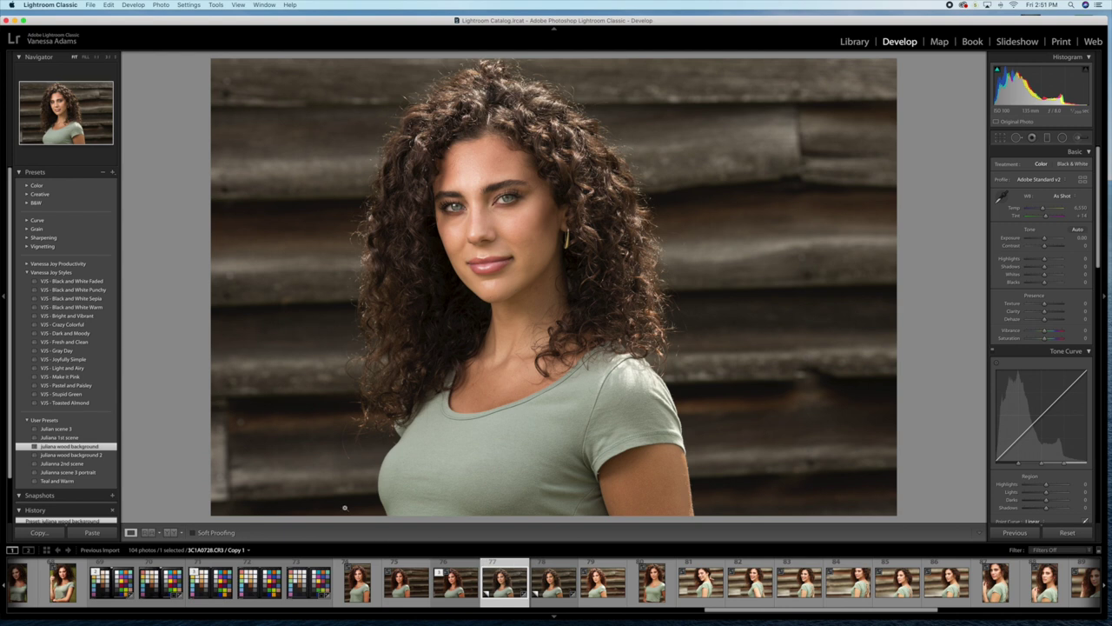
key(Right)
key(Right)
click(93, 447)
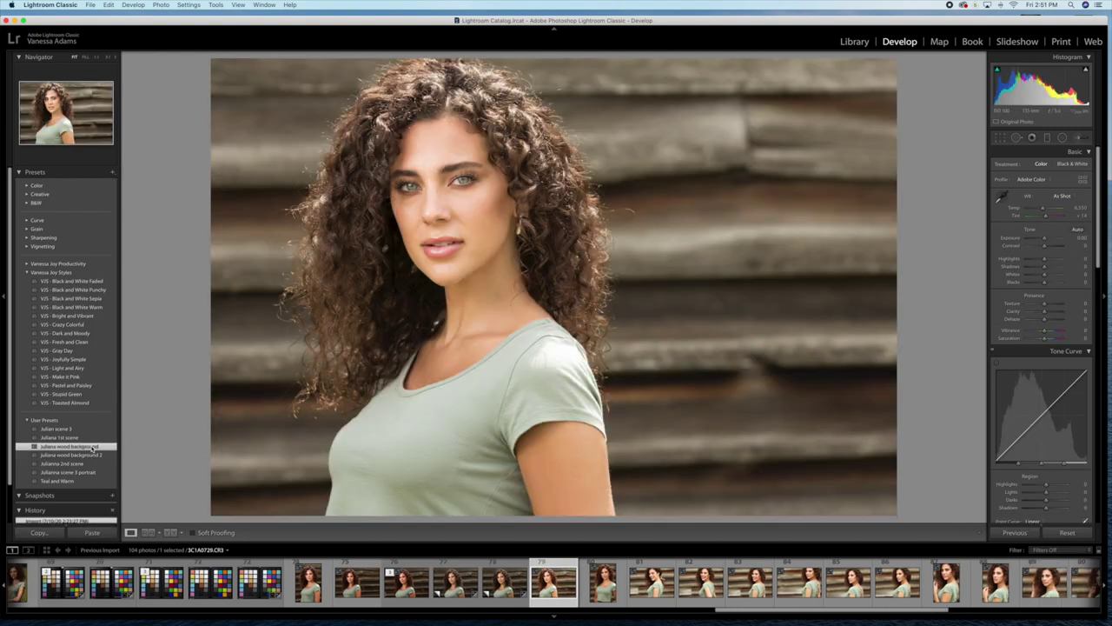
click(93, 447)
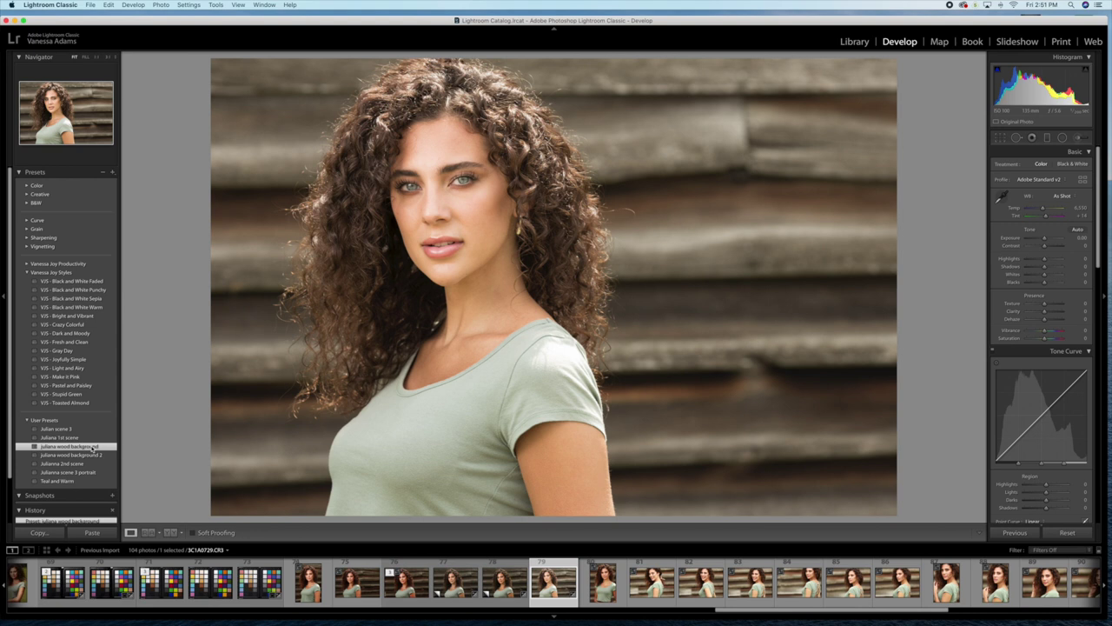
key(Right)
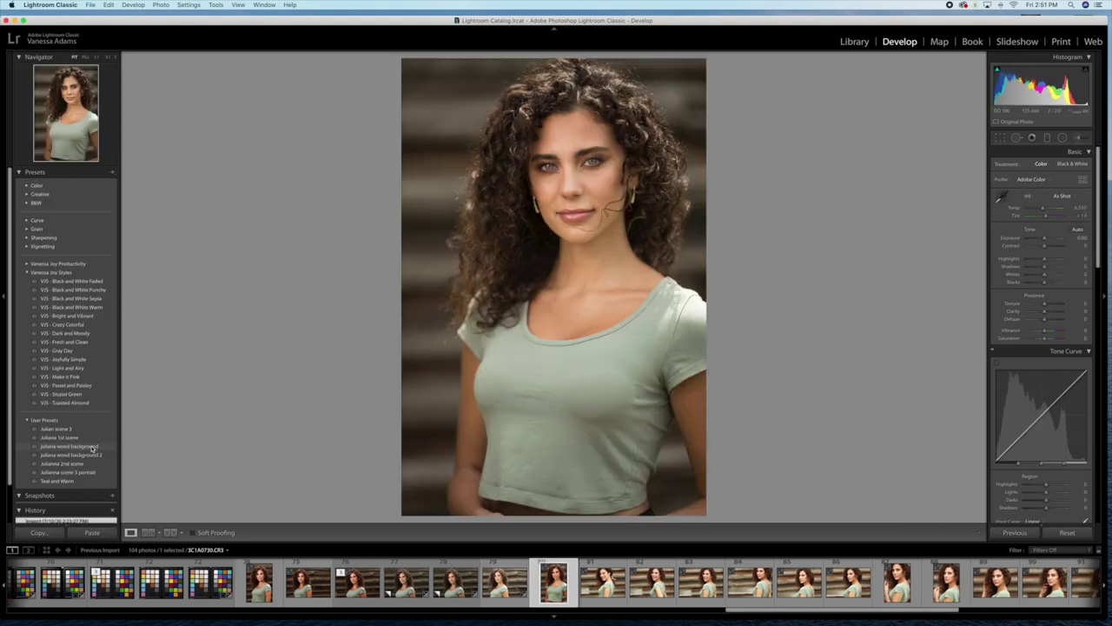
click(93, 447)
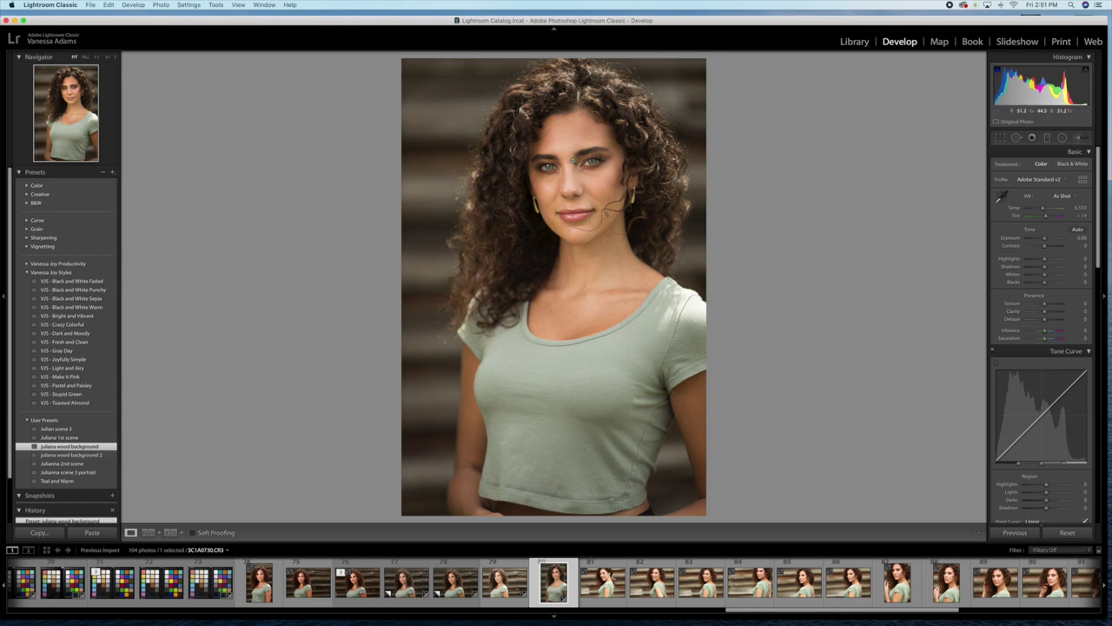
Inspect the face closely and set the portrait's Exposure to +0.15, Contrast to +13, Whites to +12 and Blacks to +1.
click(602, 191)
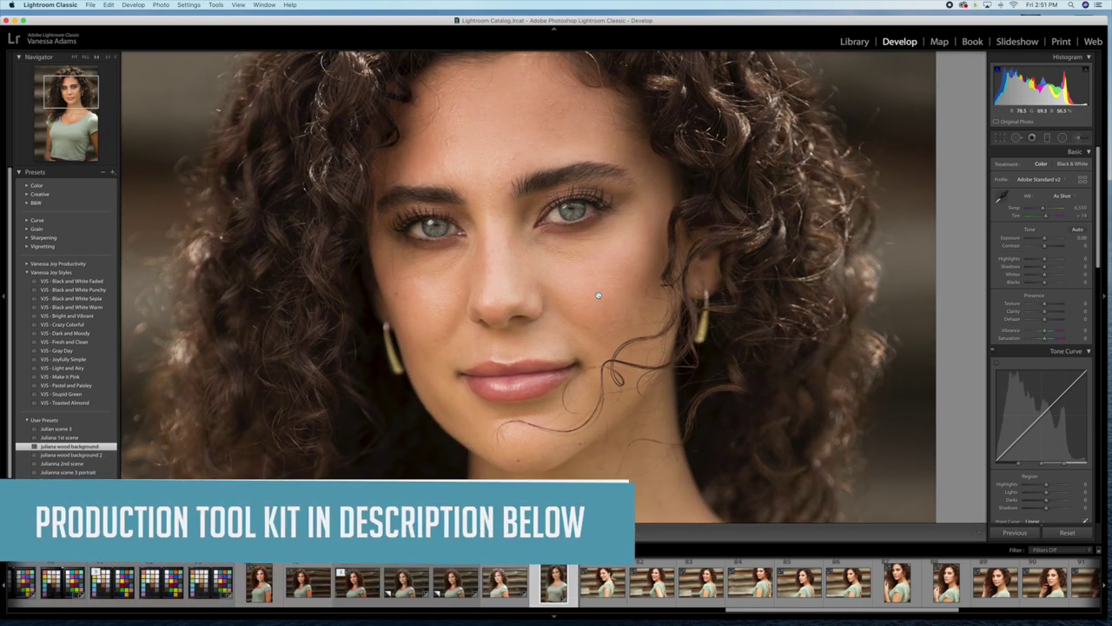
click(593, 291)
drag(1044, 246, 1046, 285)
drag(1046, 246, 1047, 247)
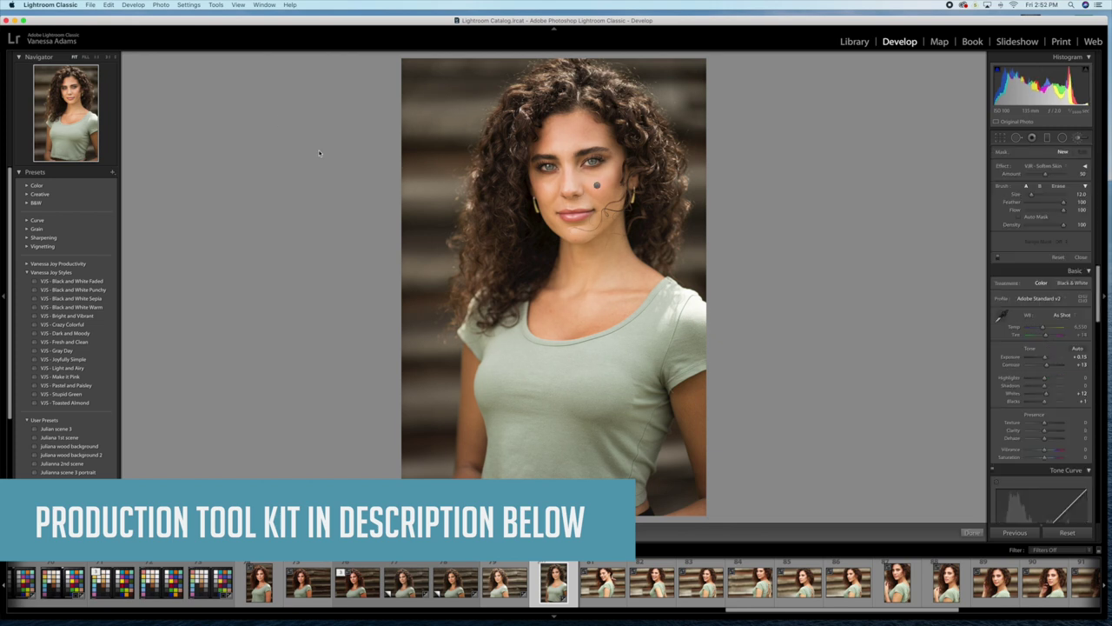
Paint a new VJR - Soften Skin adjustment near the eye with a size 3.0 brush and reduce its amount.
key(z)
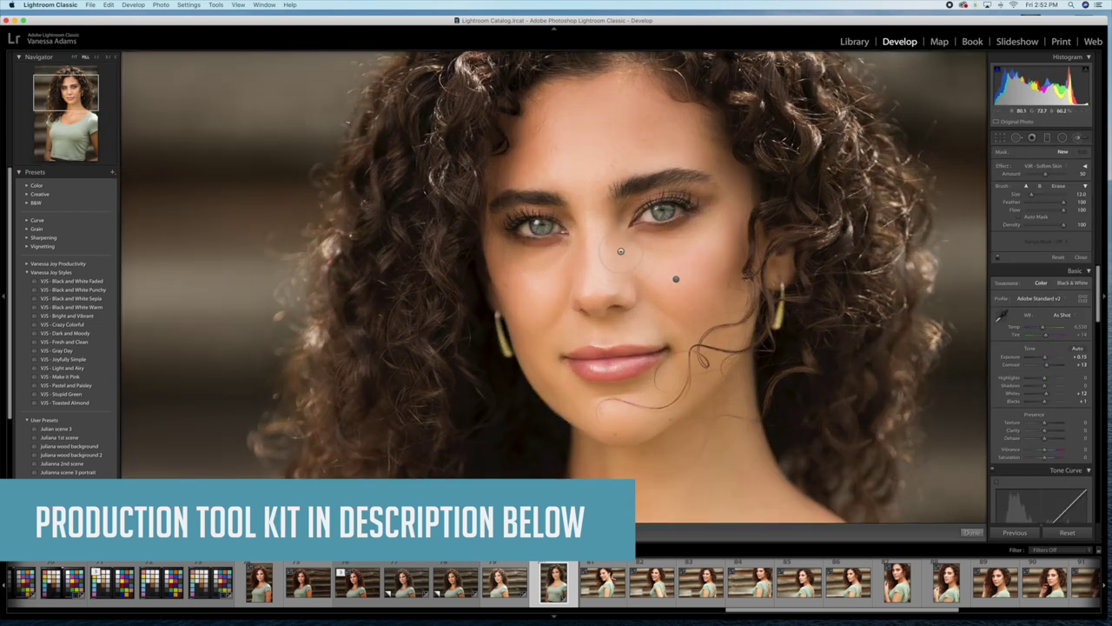
scroll(594, 179, down, 3)
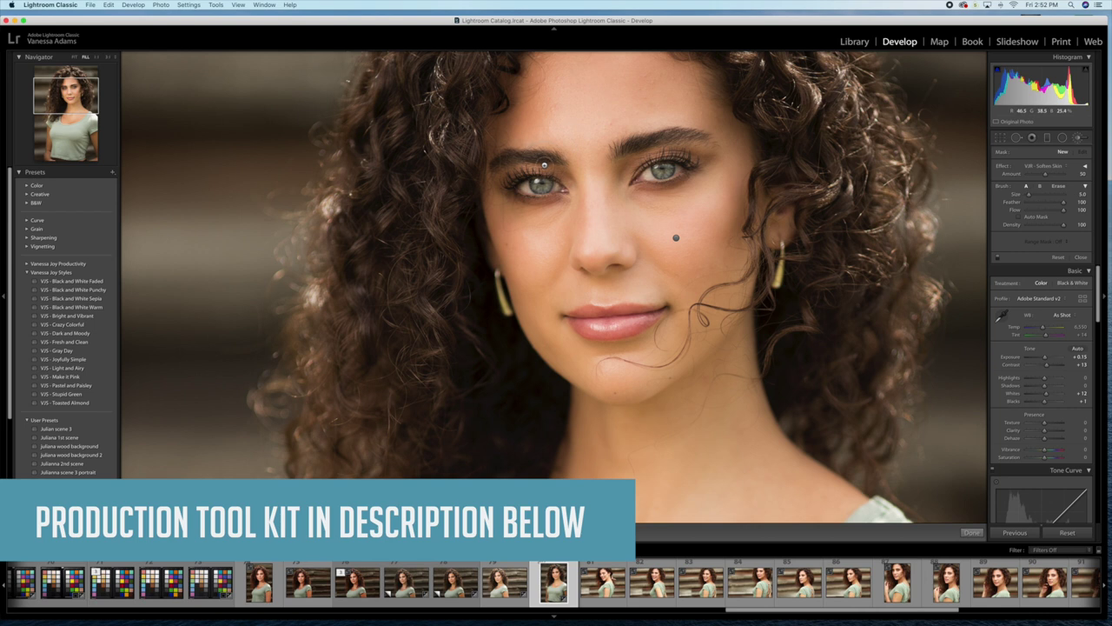
key(bracketleft)
key(bracketleft)
key(bracketleft)
drag(524, 171, 504, 176)
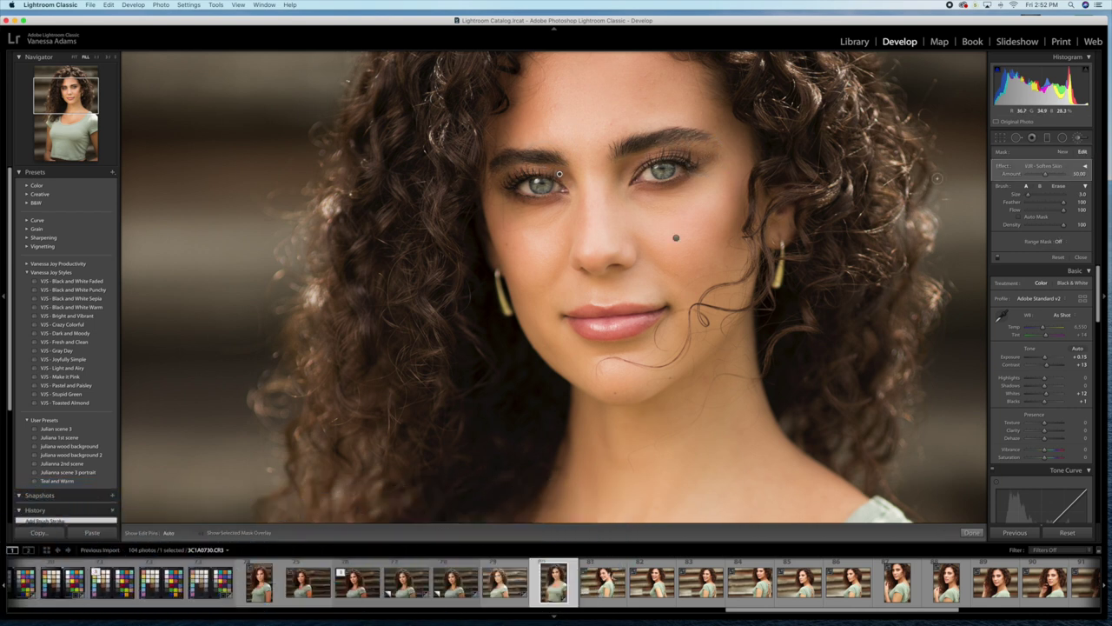
drag(1047, 177, 1038, 177)
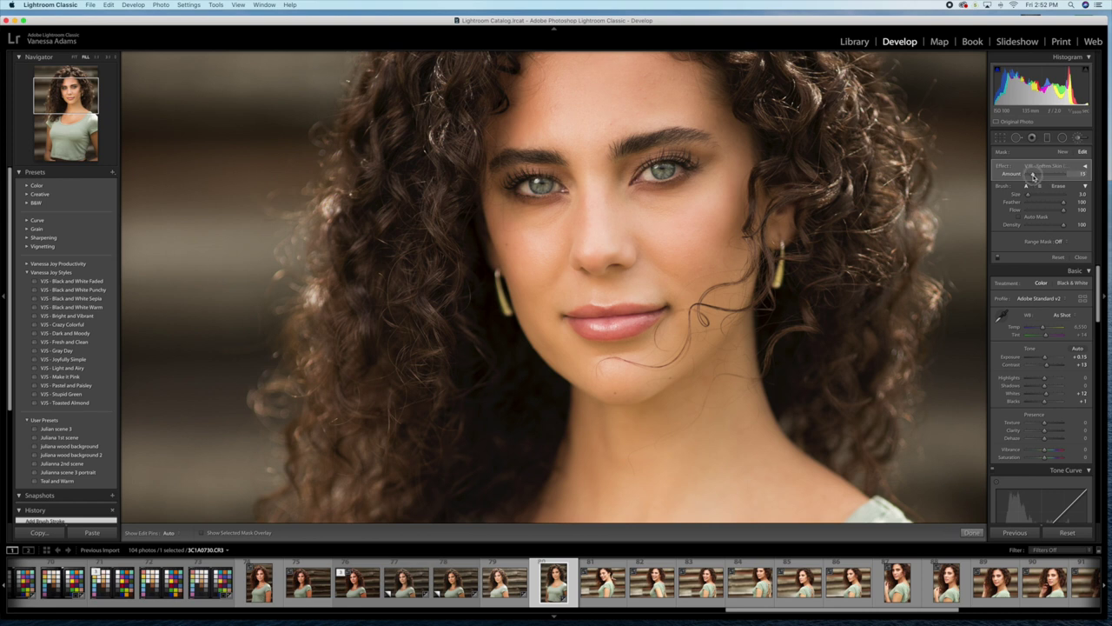
Add a new VJR - Whiten Eyes brush adjustment at size 3.0 and paint it over the eye.
click(1062, 152)
click(1057, 166)
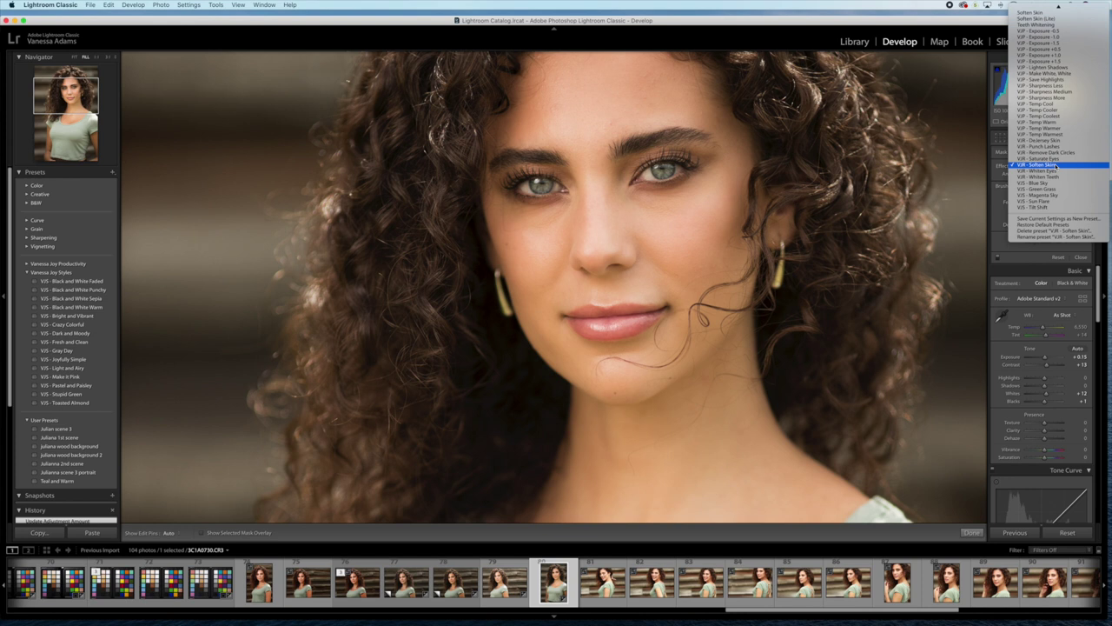
click(1057, 171)
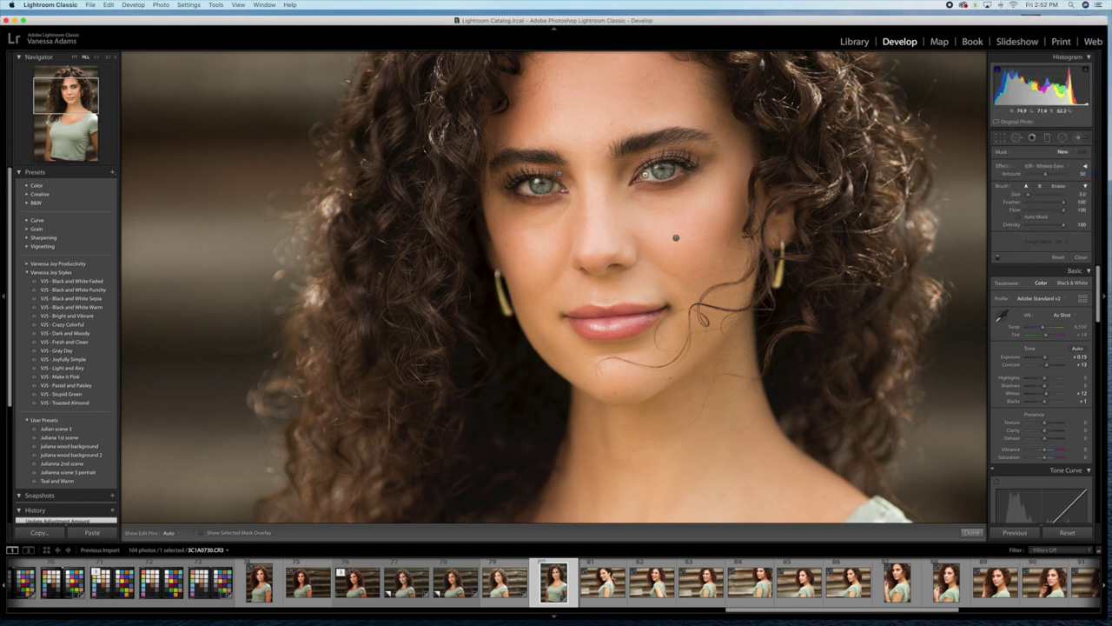
drag(656, 164, 664, 167)
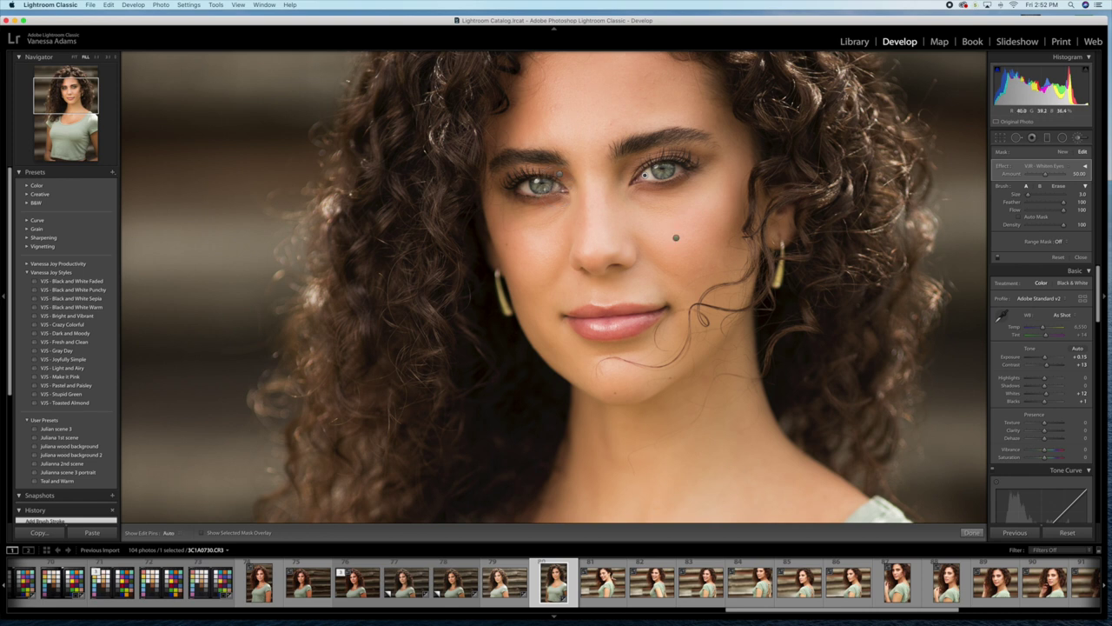
key(h)
Add a new VJR - Punch Lashes brush adjustment at size 3.0 and paint it along the lashes of both eyes.
click(1063, 152)
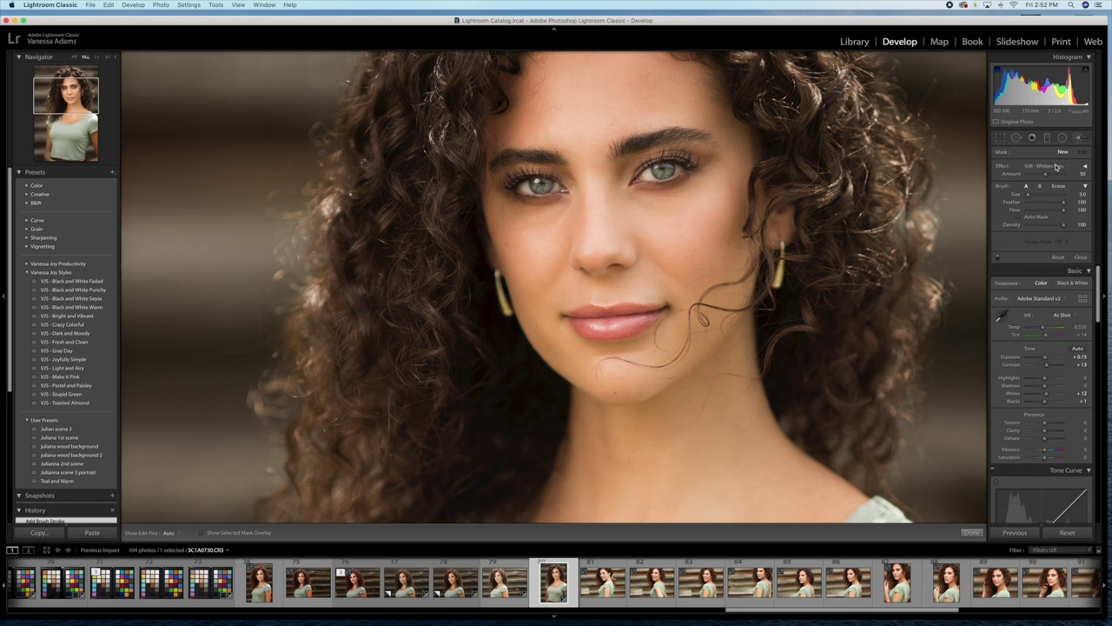
click(1057, 166)
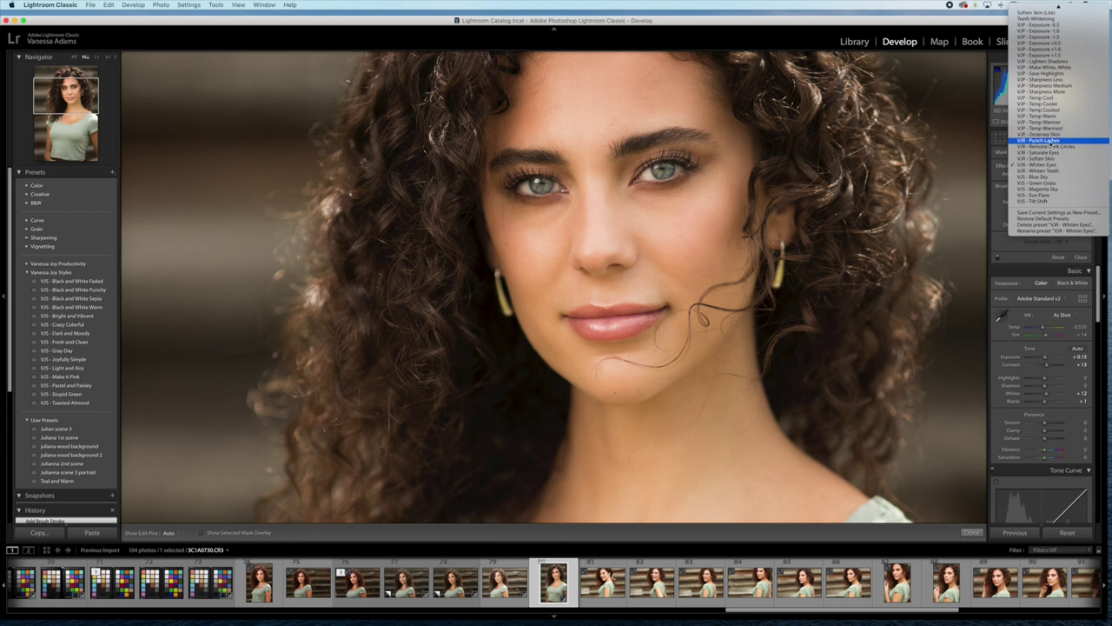
click(833, 142)
mouse_move(504, 183)
mouse_down()
mouse_move(536, 171)
mouse_move(501, 182)
mouse_move(532, 150)
mouse_up()
key(h)
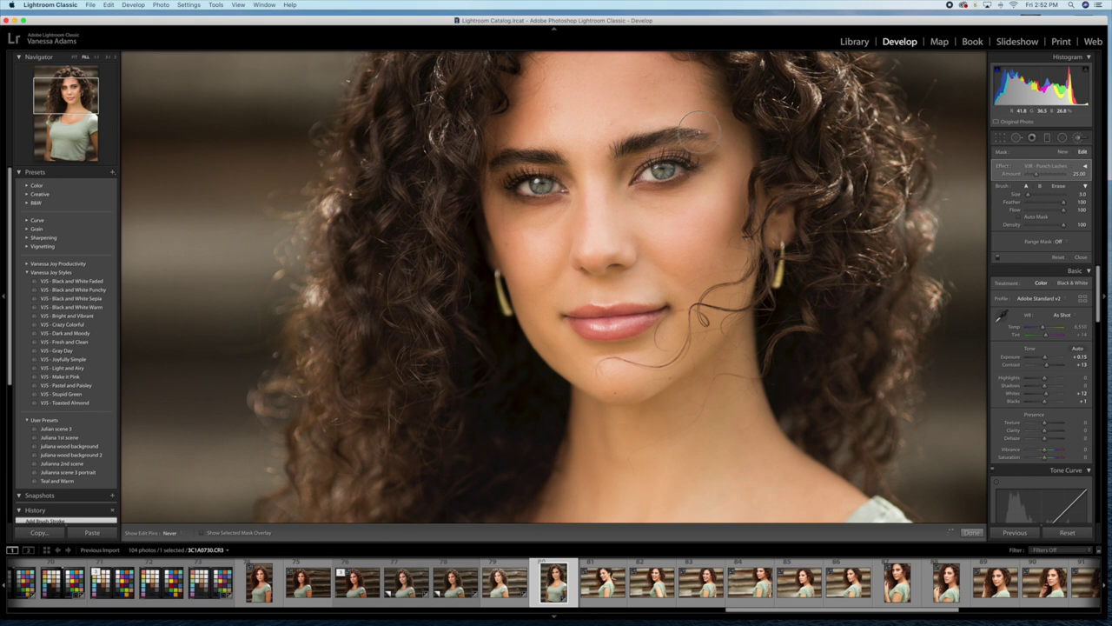
mouse_move(693, 161)
mouse_down()
mouse_move(647, 154)
mouse_move(686, 167)
mouse_up()
Paint a VJR - Saturate Eyes adjustment over the iris with a size 2.0 brush and shift its temperature slightly cooler.
click(1050, 166)
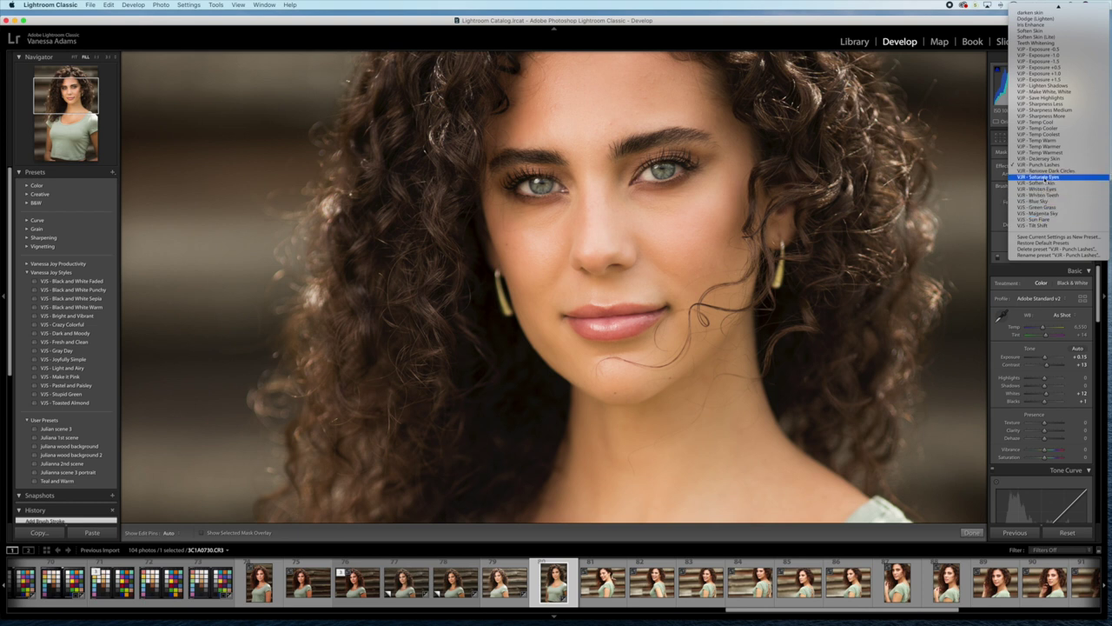
click(653, 182)
click(658, 169)
key(h)
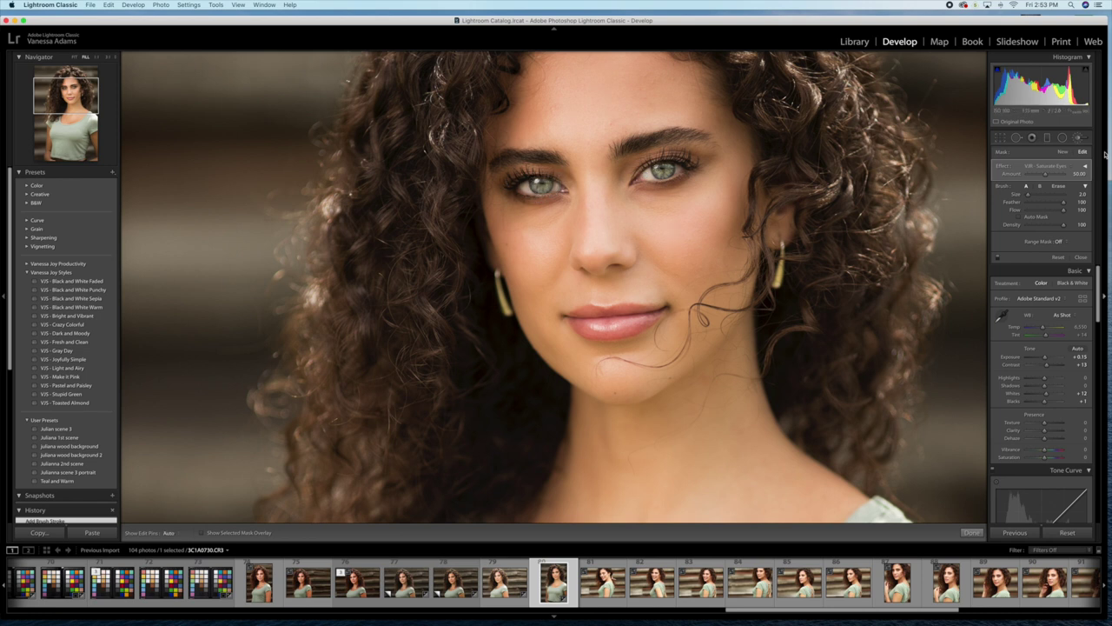
click(1083, 165)
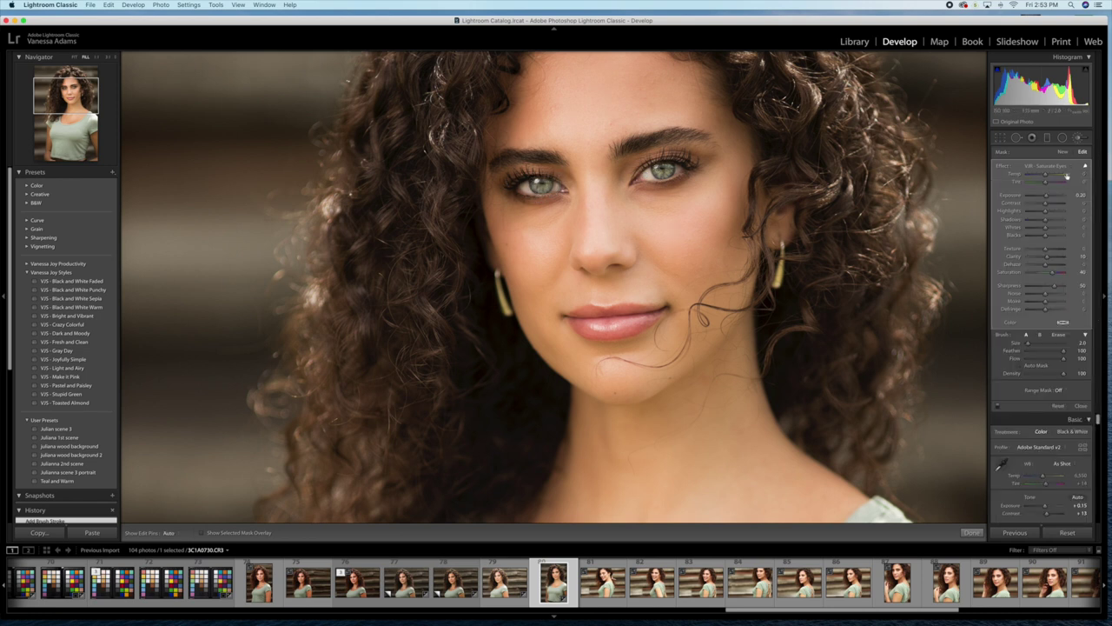
drag(1045, 177, 1042, 176)
click(1084, 165)
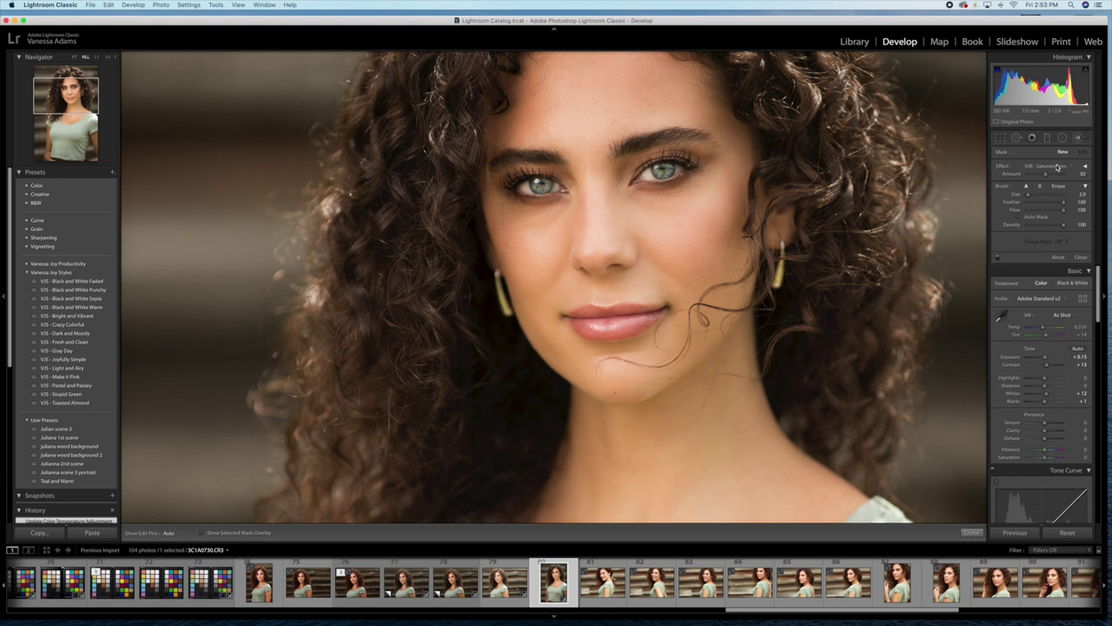
Paint a new VJR - Saturate Eyes adjustment over the lips with a size 4.0 brush, set its amount to 14 and close the brush.
click(1051, 166)
click(1058, 165)
drag(648, 300, 652, 297)
drag(1046, 174, 1032, 175)
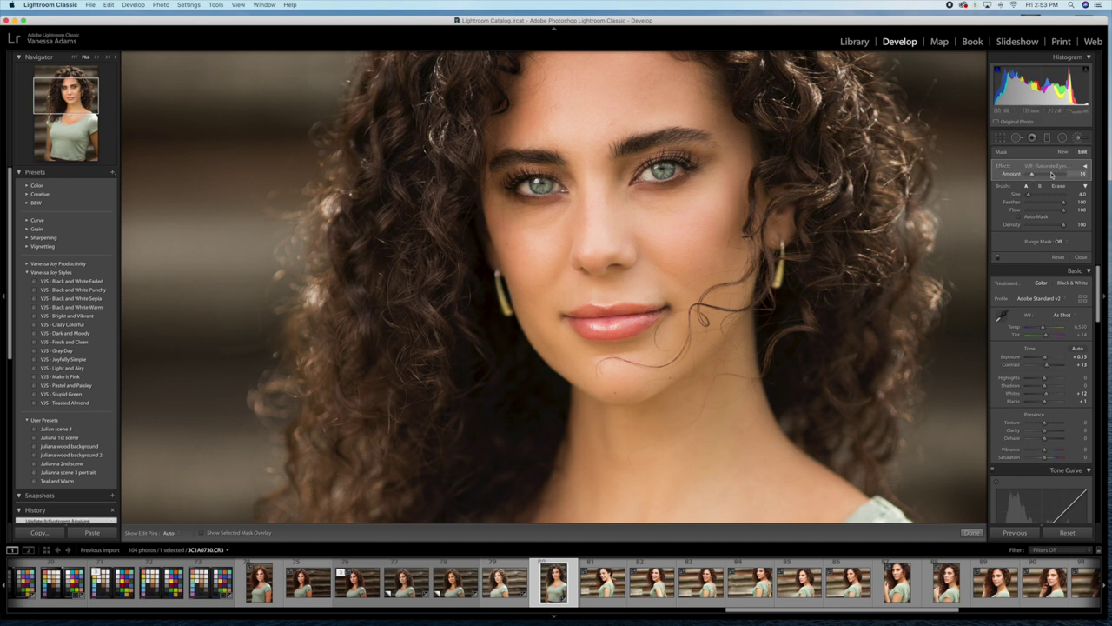
click(1081, 257)
click(764, 226)
click(765, 226)
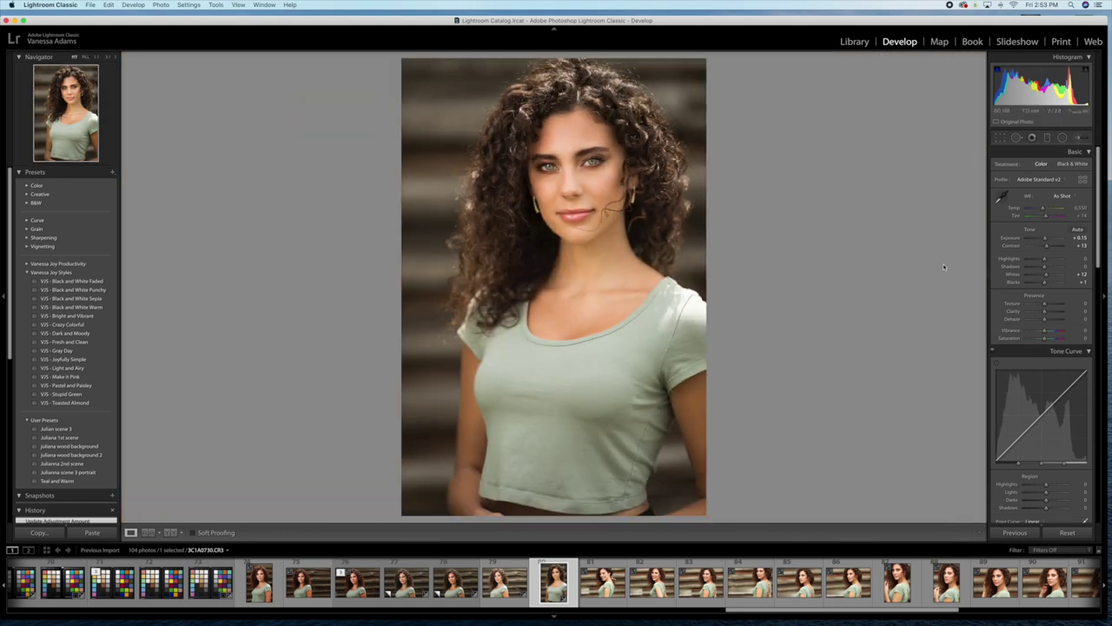